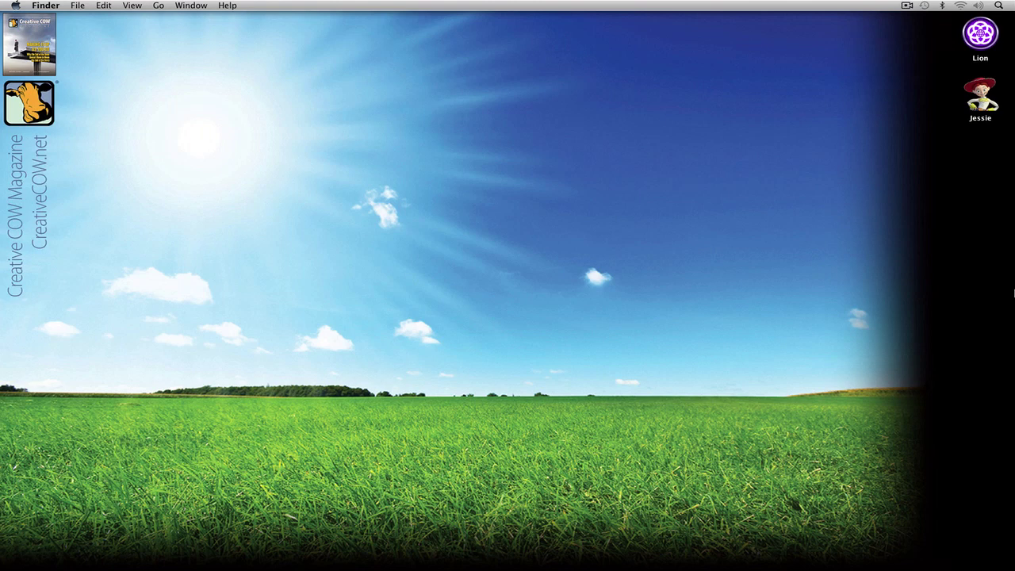
# Check this iMac's Displays, Storage and Memory details in About This Mac, then go back to Overview.
pyautogui.click(15, 5)
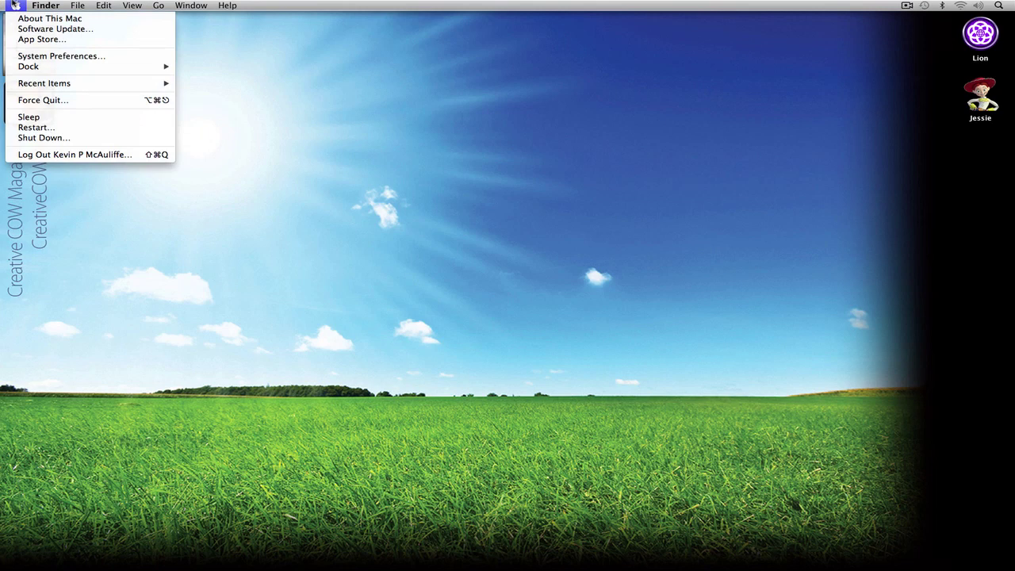
pyautogui.click(21, 19)
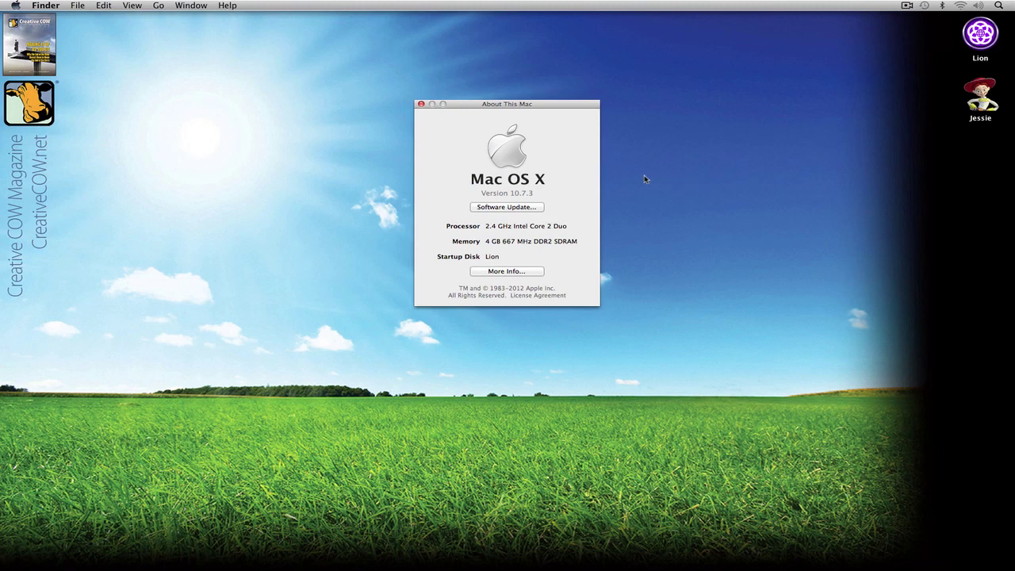
pyautogui.click(517, 272)
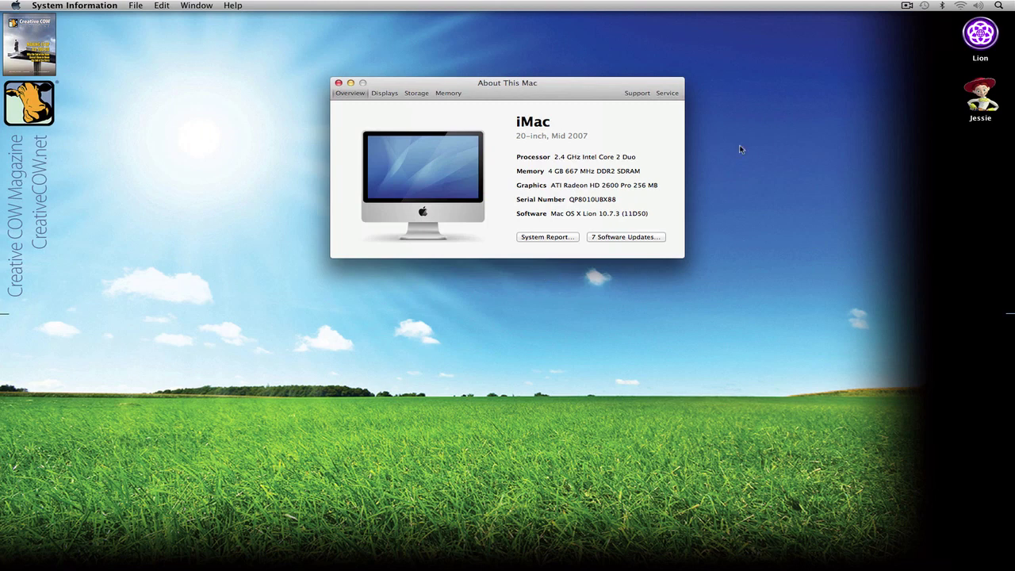
pyautogui.click(384, 95)
pyautogui.click(418, 95)
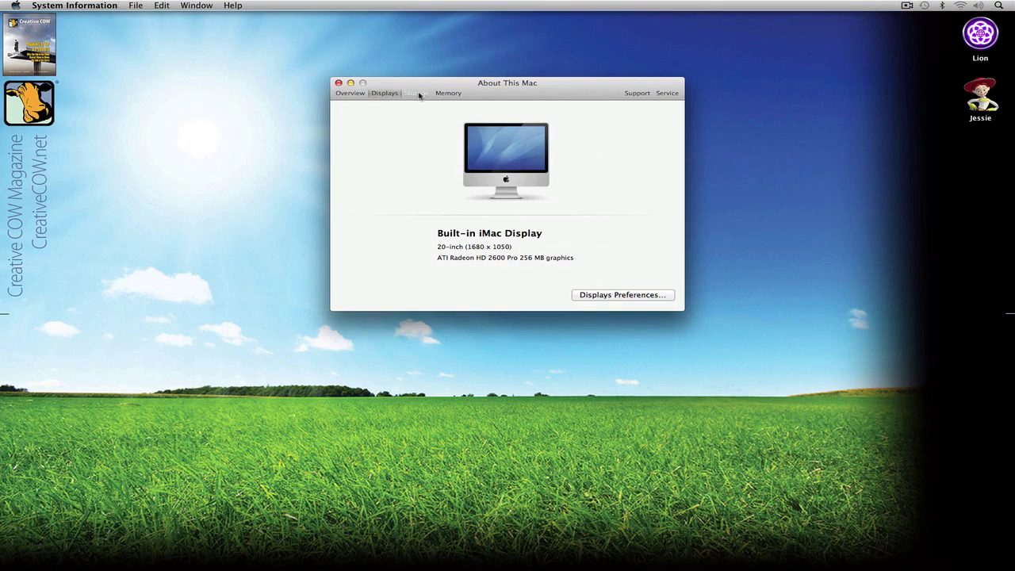
pyautogui.click(449, 94)
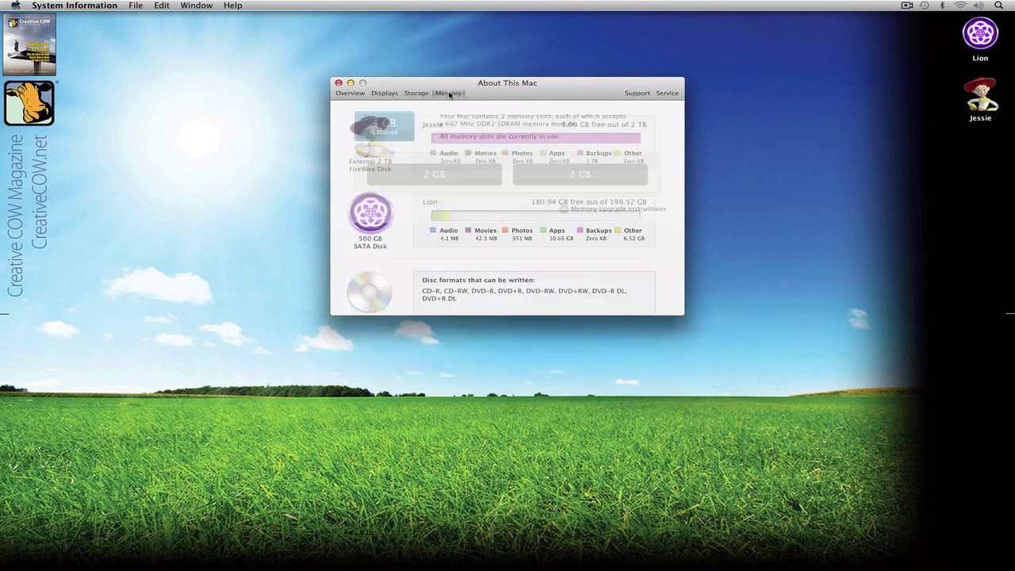
pyautogui.click(346, 94)
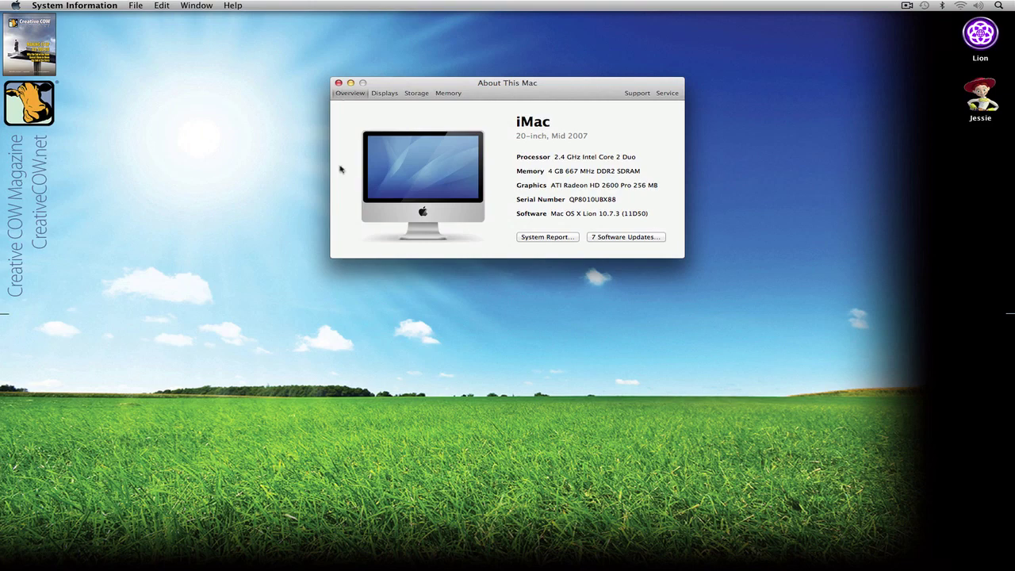
pyautogui.click(547, 237)
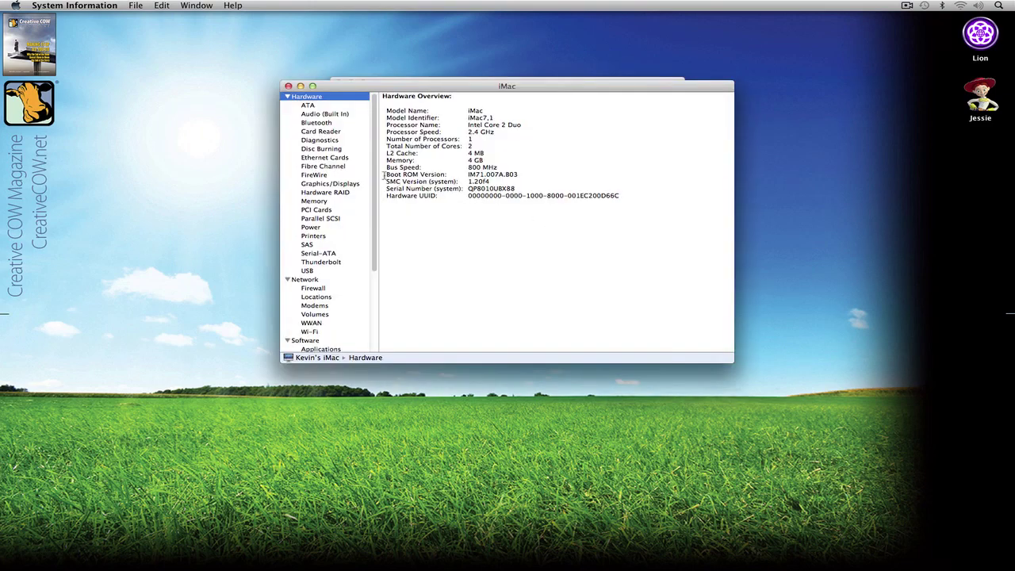
# Show the Software overview and highlight the '64-bit Kernel and Extensions: Yes' line.
pyautogui.scroll(-5, 378, 205)
pyautogui.moveTo(378, 204); pyautogui.dragTo(376, 258)
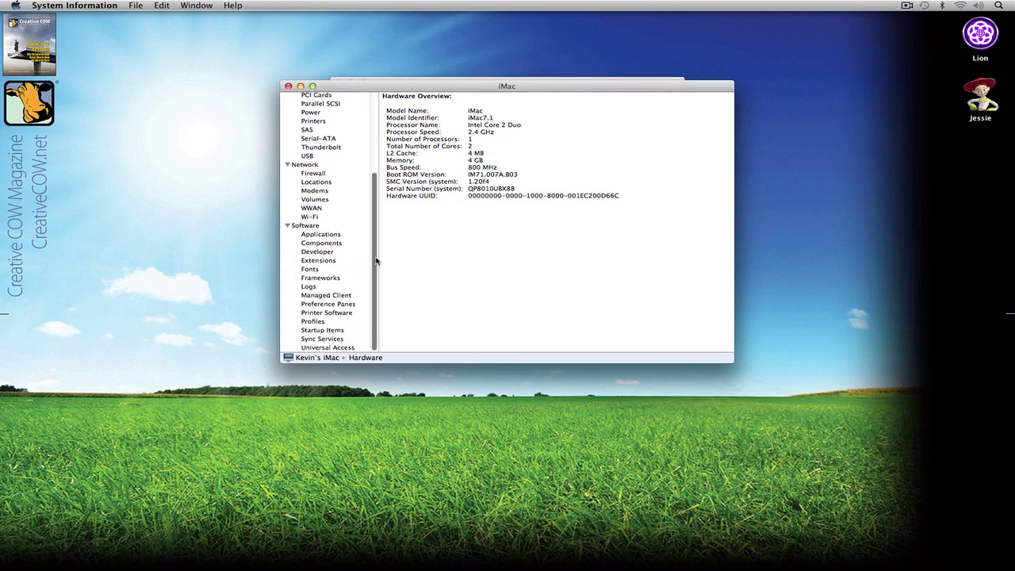
pyautogui.click(303, 226)
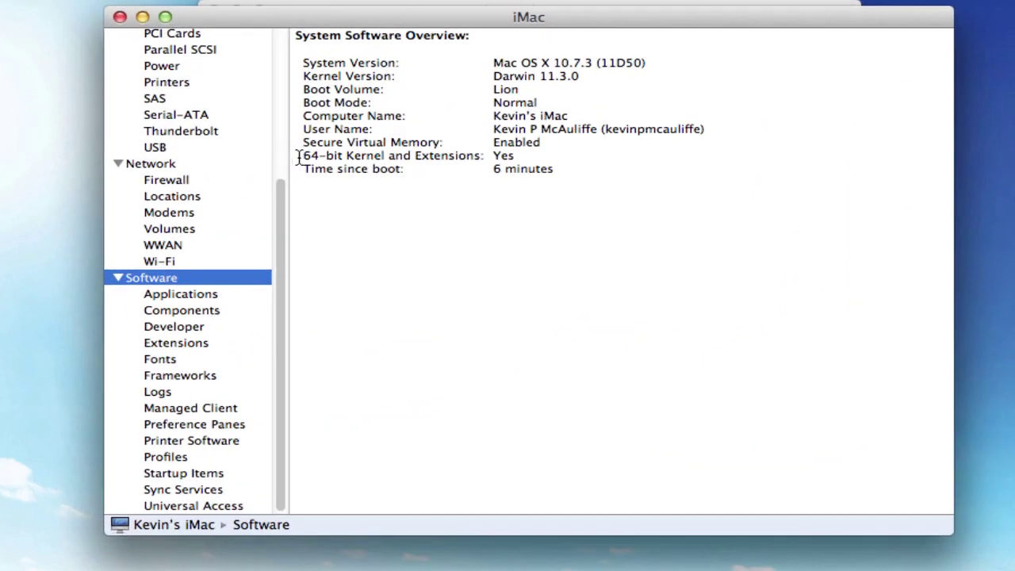
pyautogui.moveTo(385, 160); pyautogui.dragTo(410, 160)
pyautogui.moveTo(347, 156); pyautogui.dragTo(482, 156)
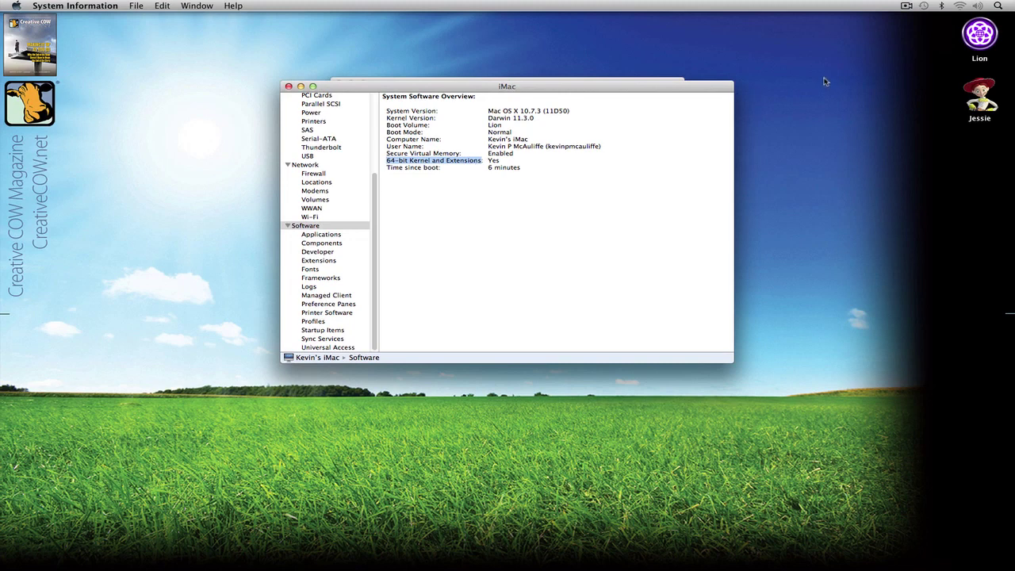
# Open Lion > Utilities > Avid Utilities > Kernel Toggle to find the 32/64-bit scripts, then close it.
pyautogui.click(966, 40)
pyautogui.doubleClick(967, 39)
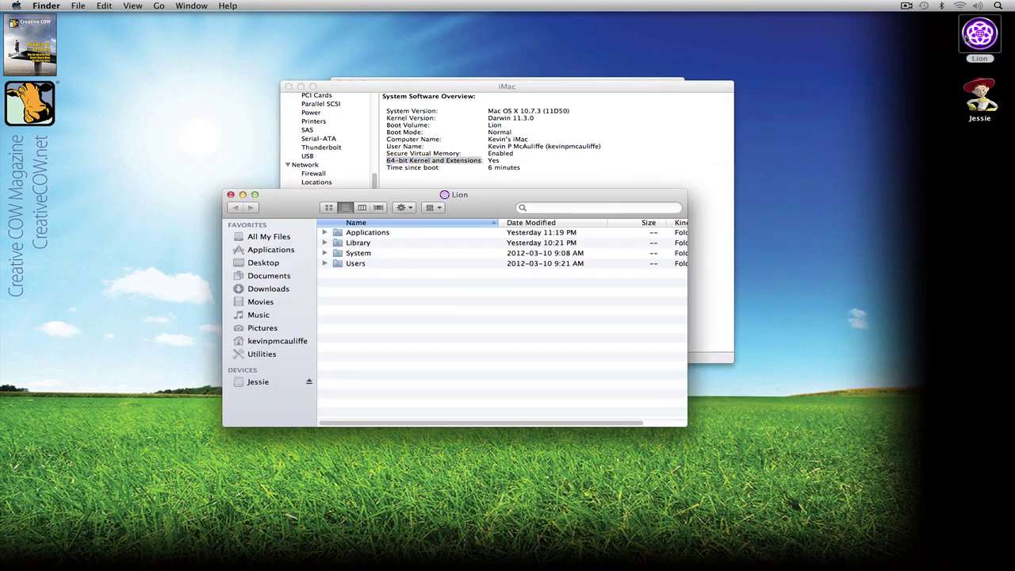
pyautogui.click(276, 354)
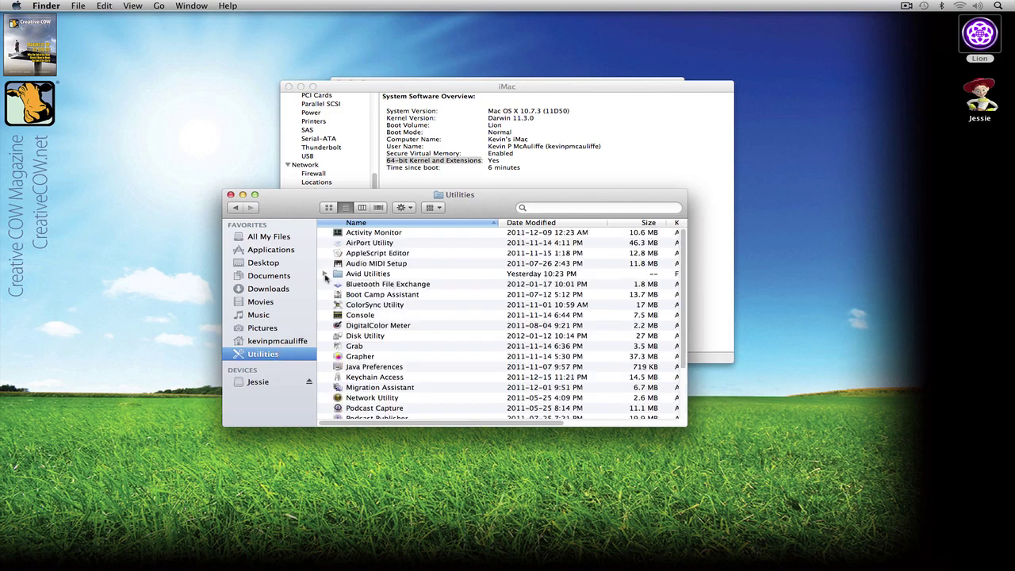
pyautogui.click(324, 274)
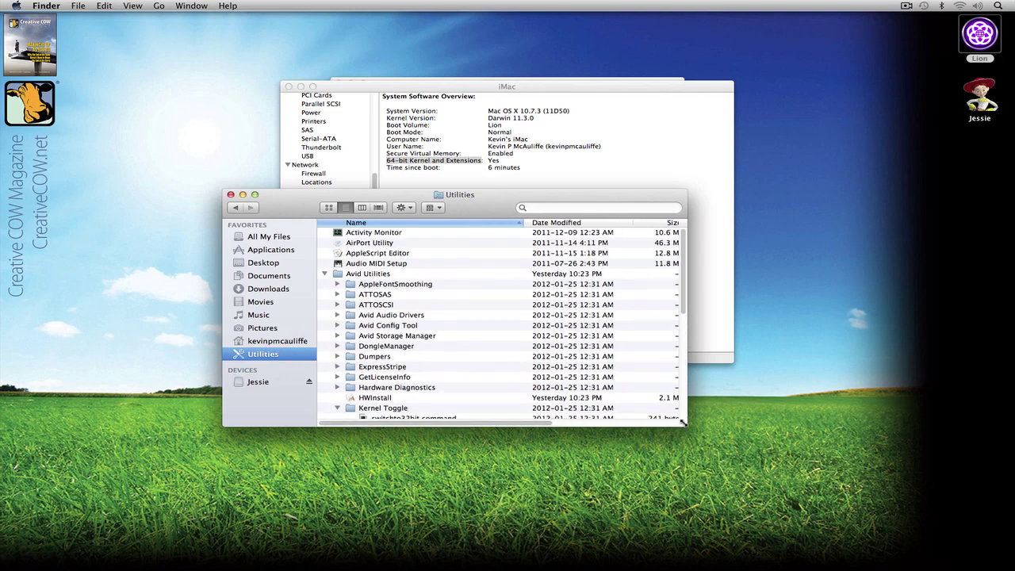
pyautogui.moveTo(685, 425); pyautogui.dragTo(791, 492)
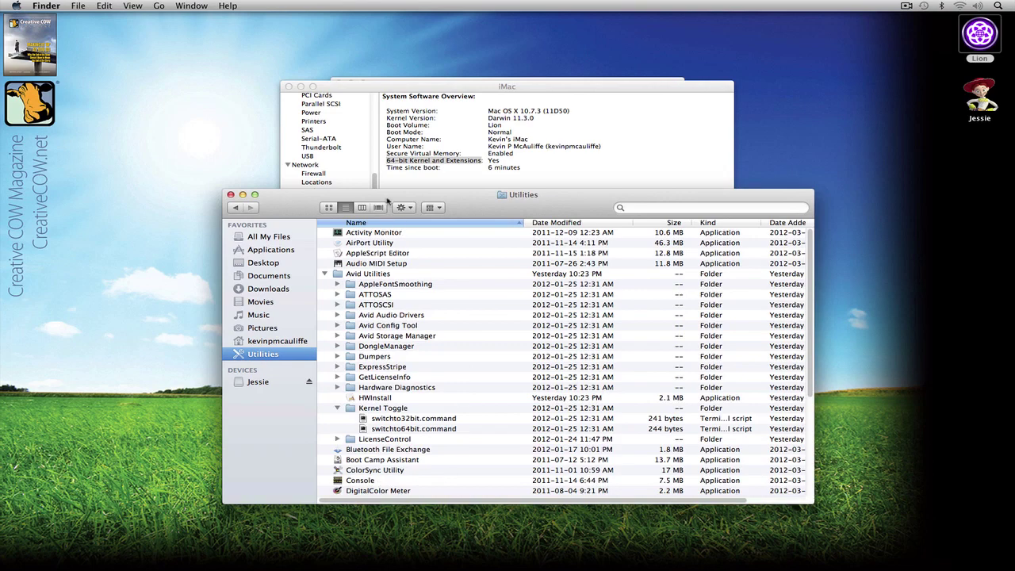
pyautogui.moveTo(386, 198); pyautogui.dragTo(340, 106)
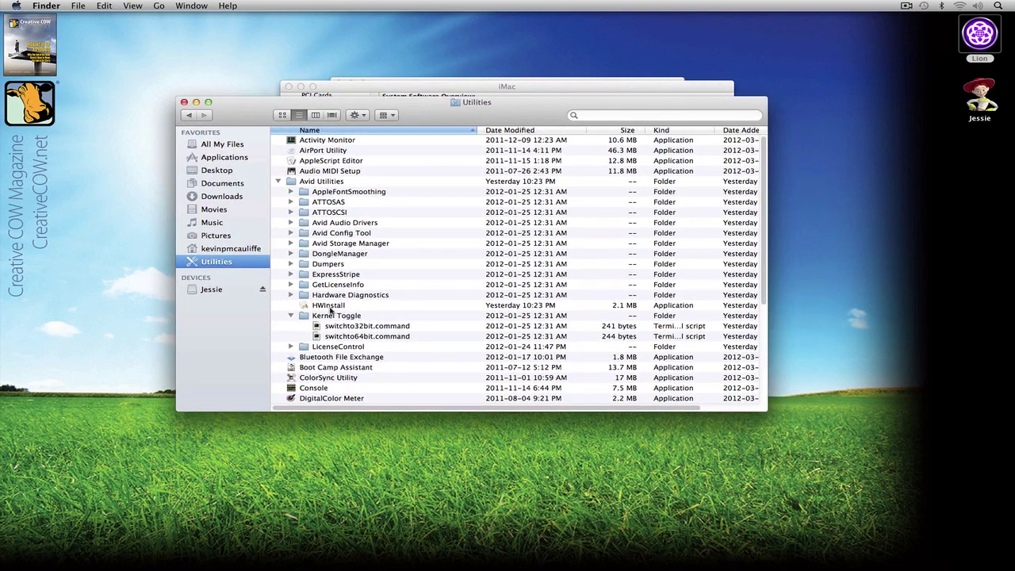
pyautogui.doubleClick(322, 317)
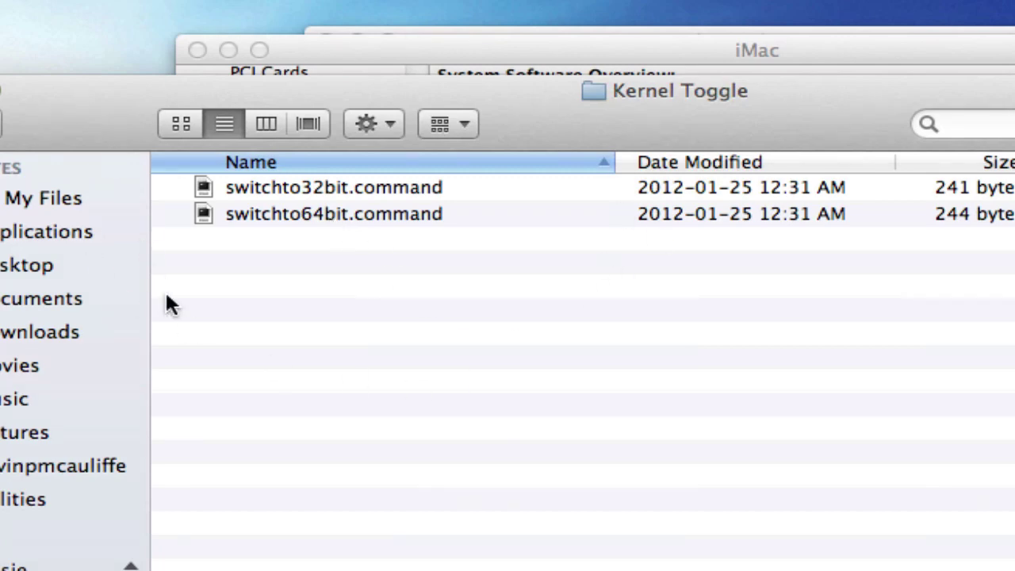
pyautogui.press('super+w')
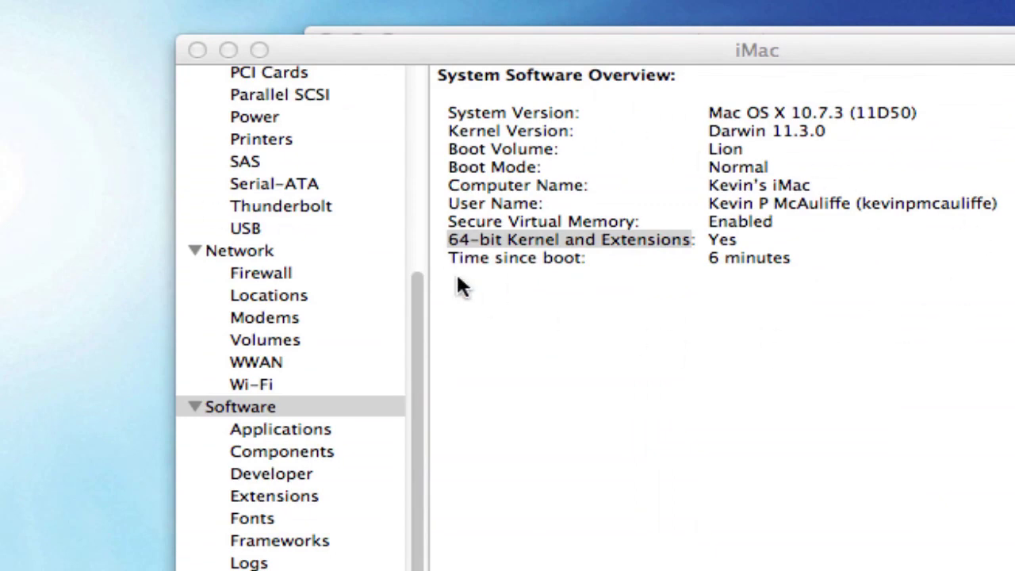
# Close the System Information report window.
pyautogui.click(197, 50)
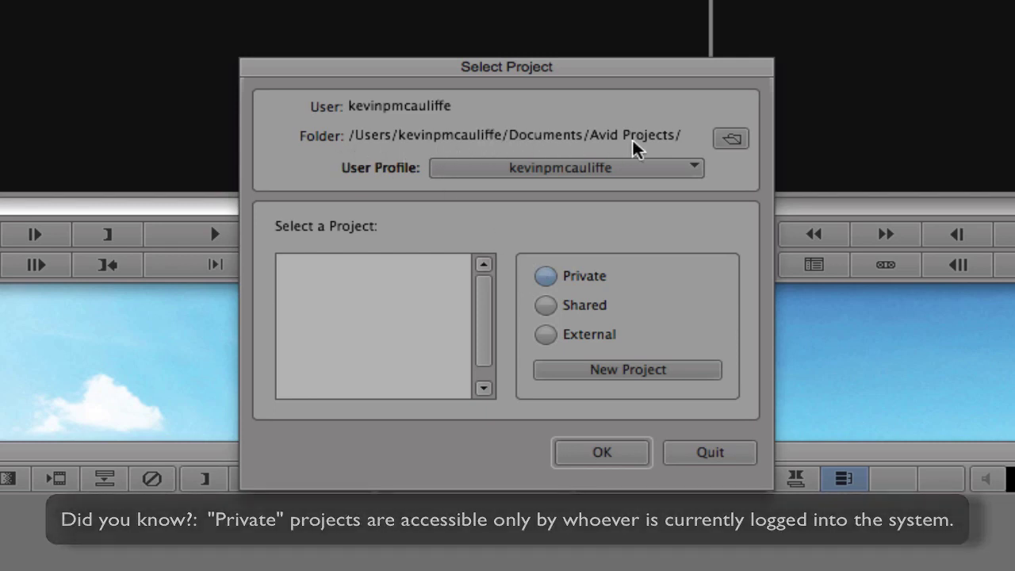
# Switch Select Project to External projects and begin a new project.
pyautogui.click(546, 307)
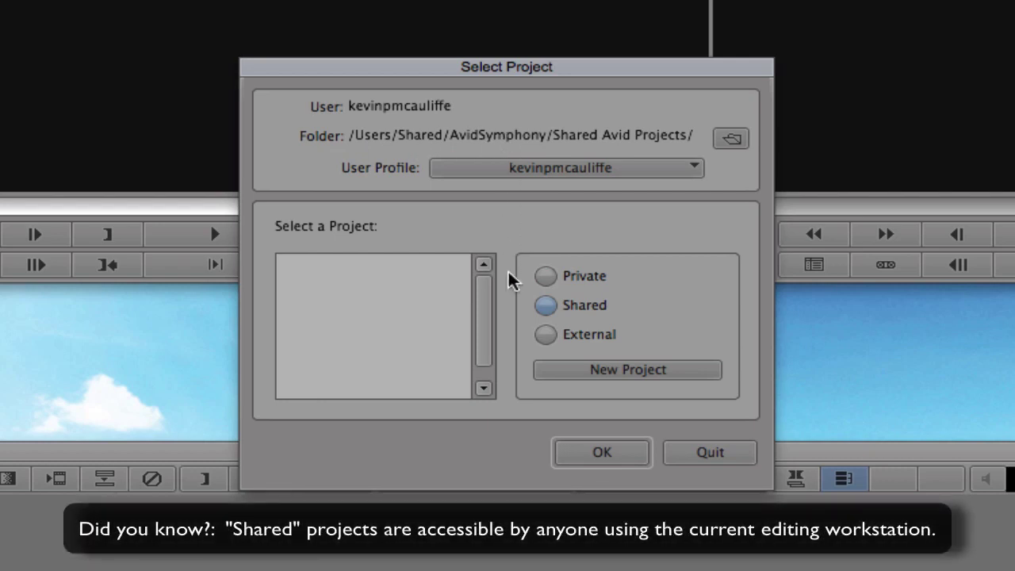
pyautogui.click(548, 335)
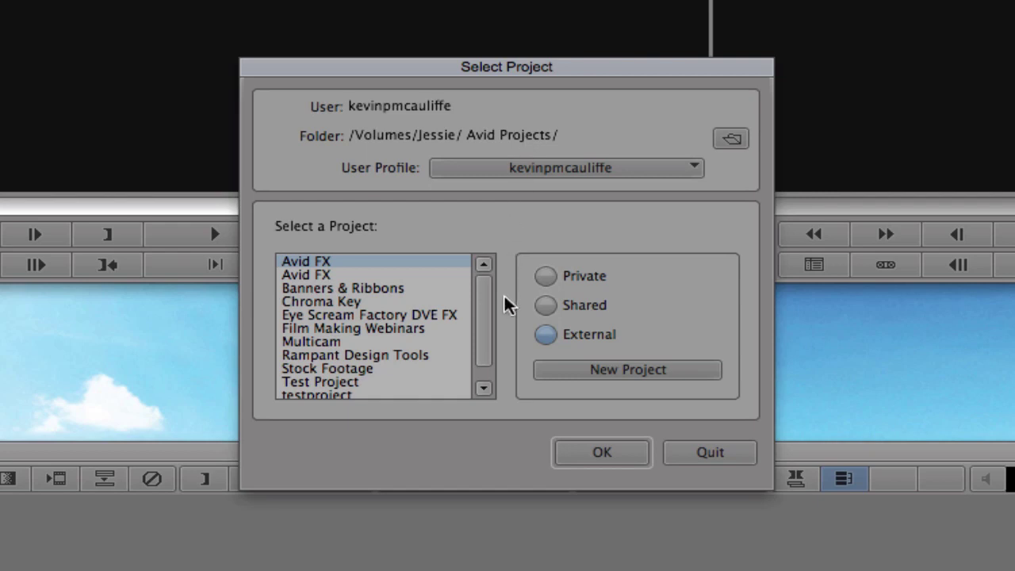
pyautogui.click(591, 374)
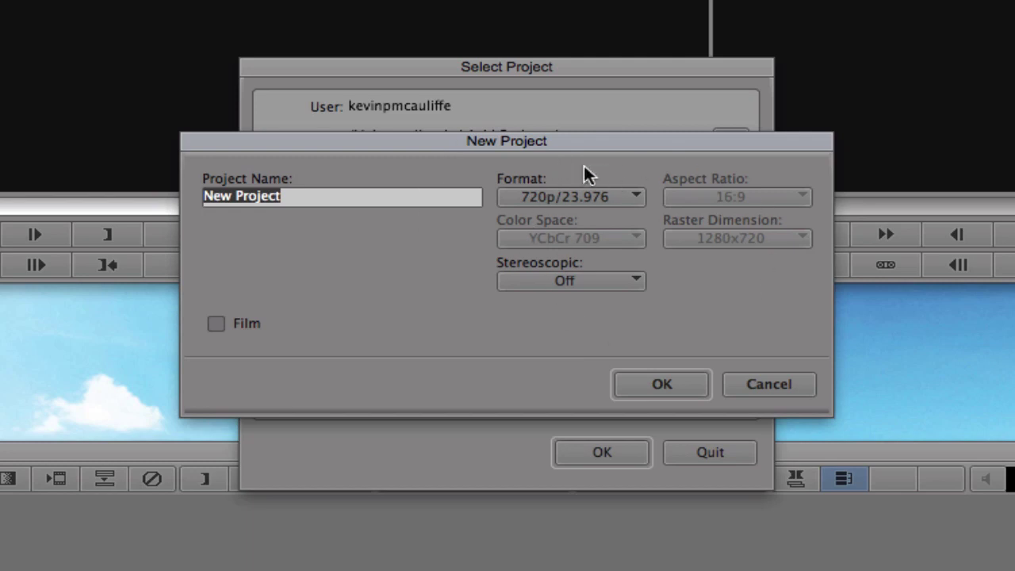
# Keep Stereoscopic Off, try the 1080p/23.976 format, and keep YCbCr 709 colour space.
pyautogui.click(600, 282)
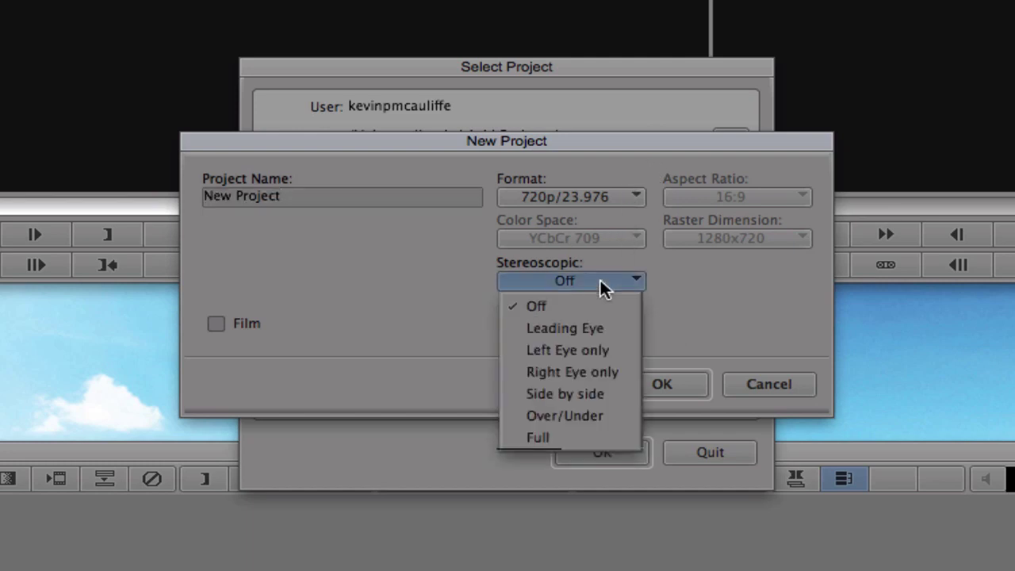
pyautogui.click(601, 282)
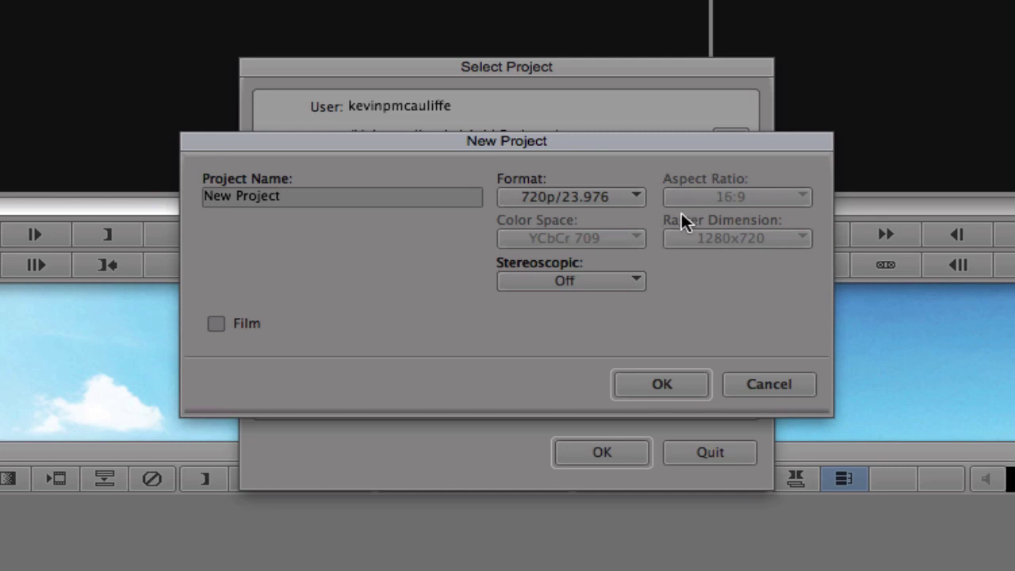
pyautogui.click(620, 195)
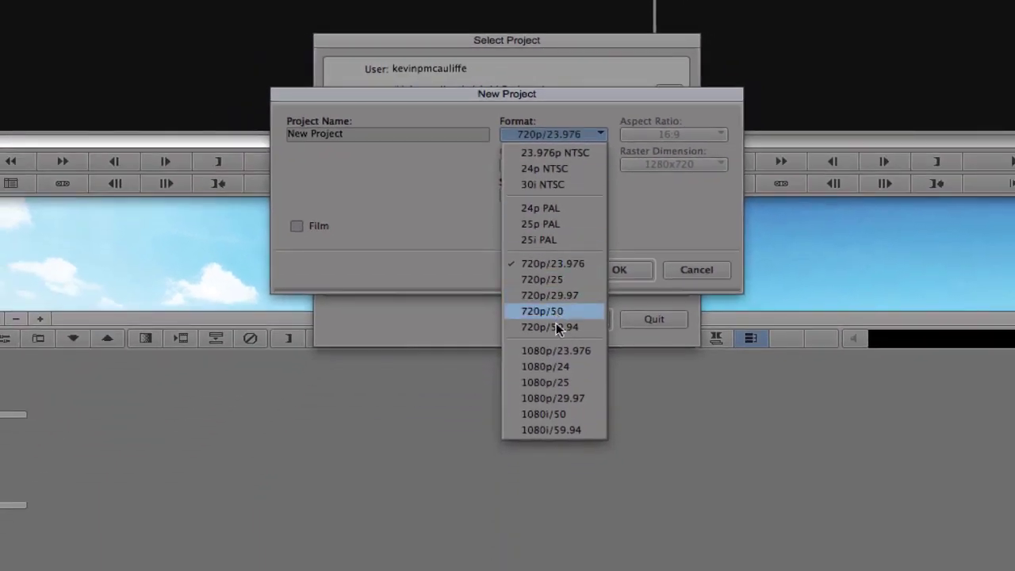
pyautogui.click(529, 352)
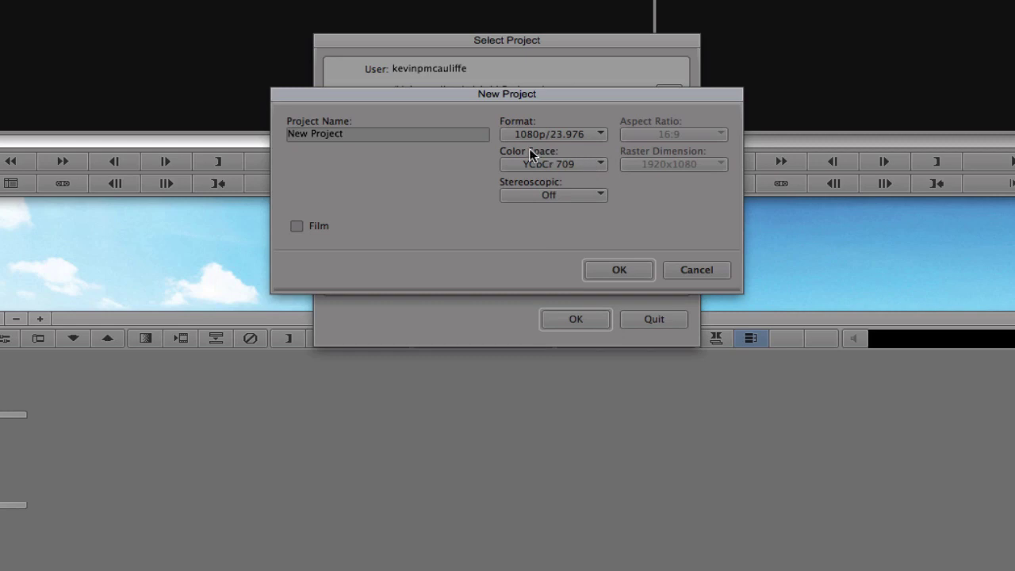
pyautogui.click(592, 163)
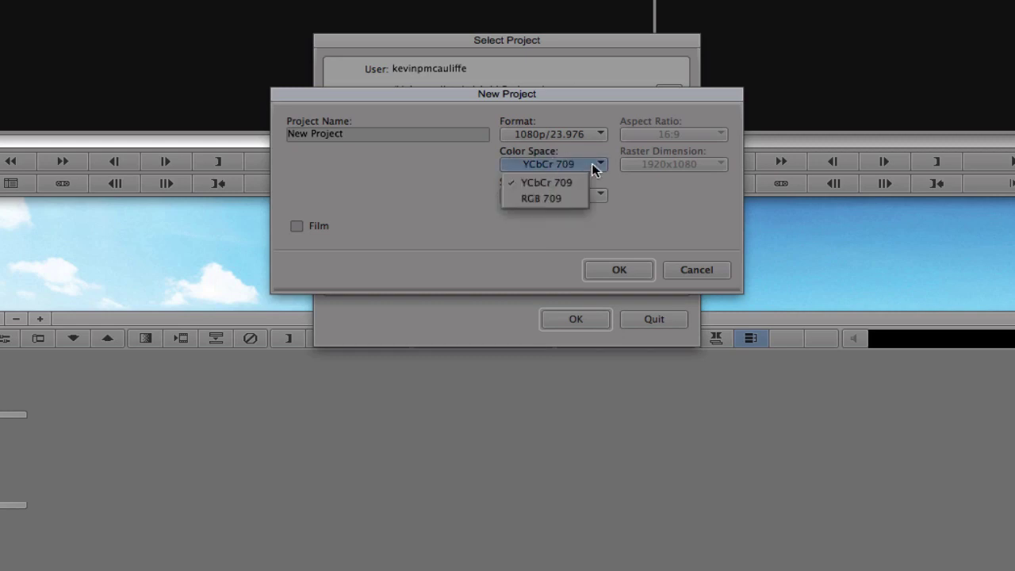
pyautogui.click(591, 164)
# Try 30i NTSC at 4:3, then settle on the 720p/23.976 format.
pyautogui.click(586, 136)
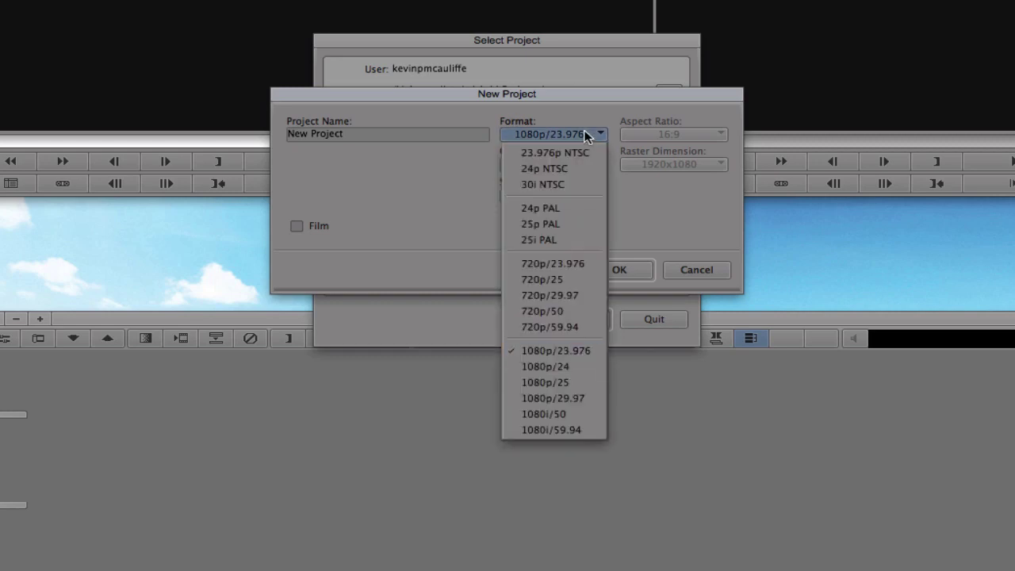
pyautogui.click(569, 180)
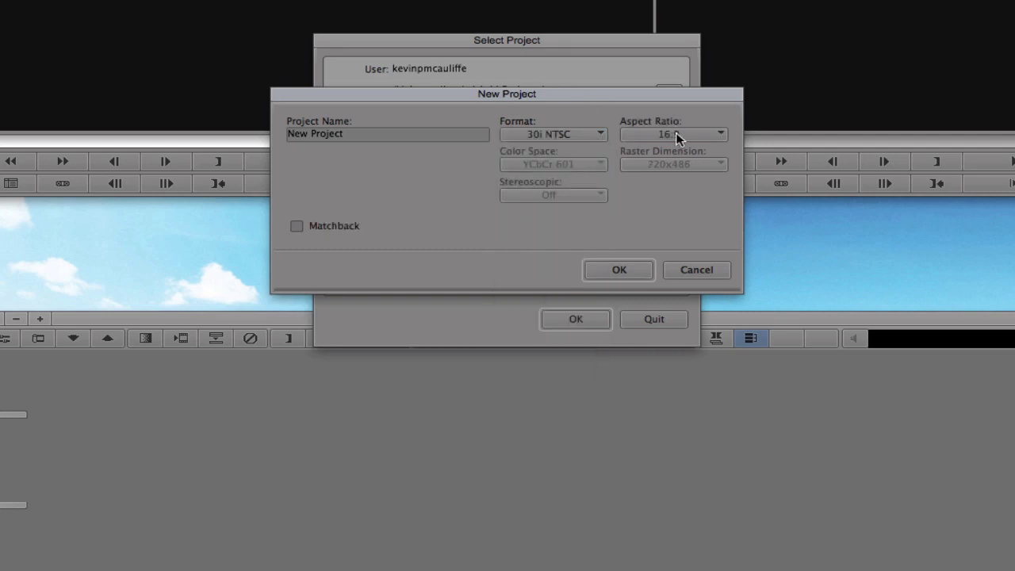
pyautogui.click(702, 135)
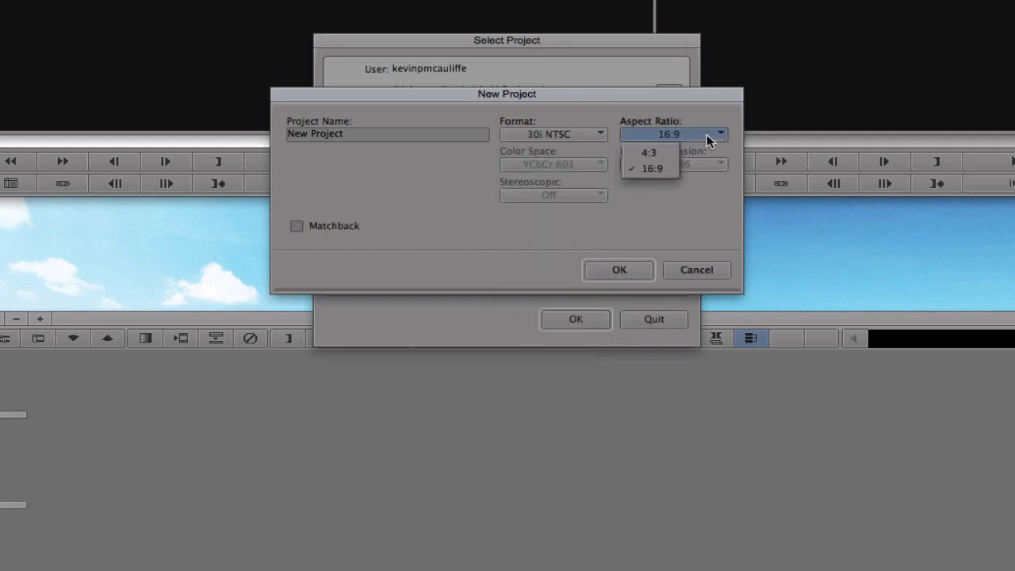
pyautogui.click(651, 153)
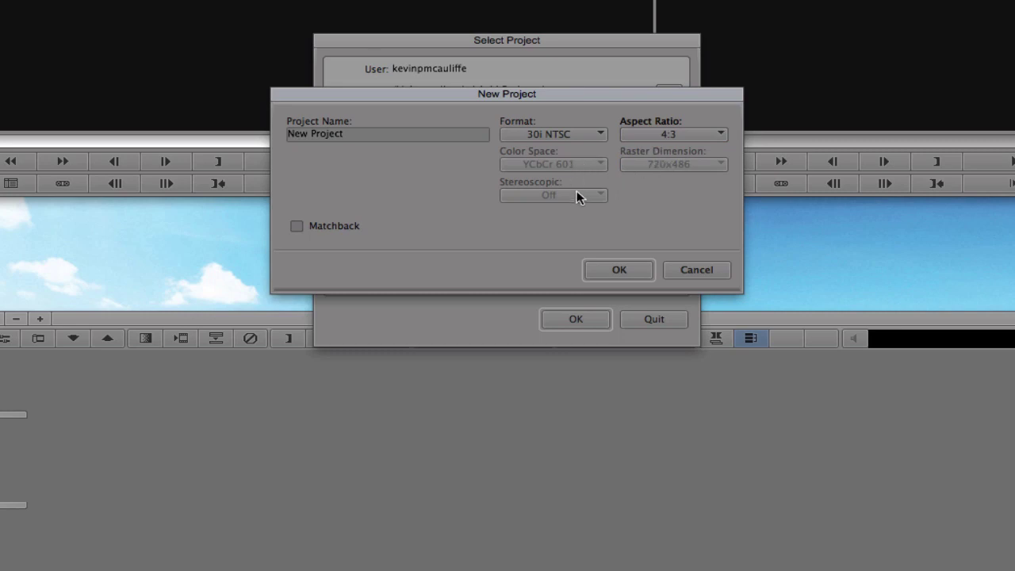
pyautogui.click(559, 135)
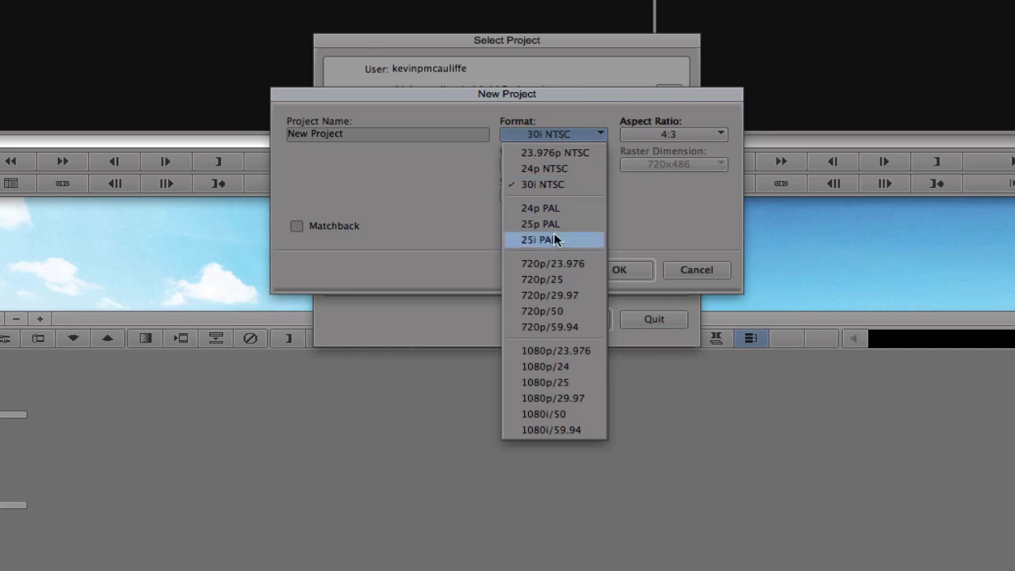
pyautogui.click(552, 265)
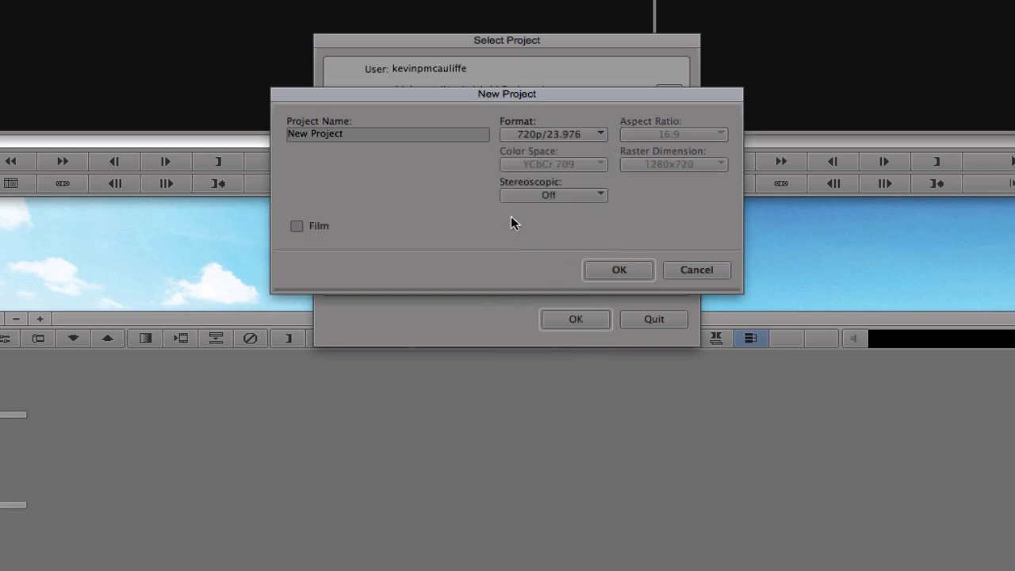
# Name the project 'Learn Media Composer', create it, and select it in the project list.
pyautogui.click(387, 138)
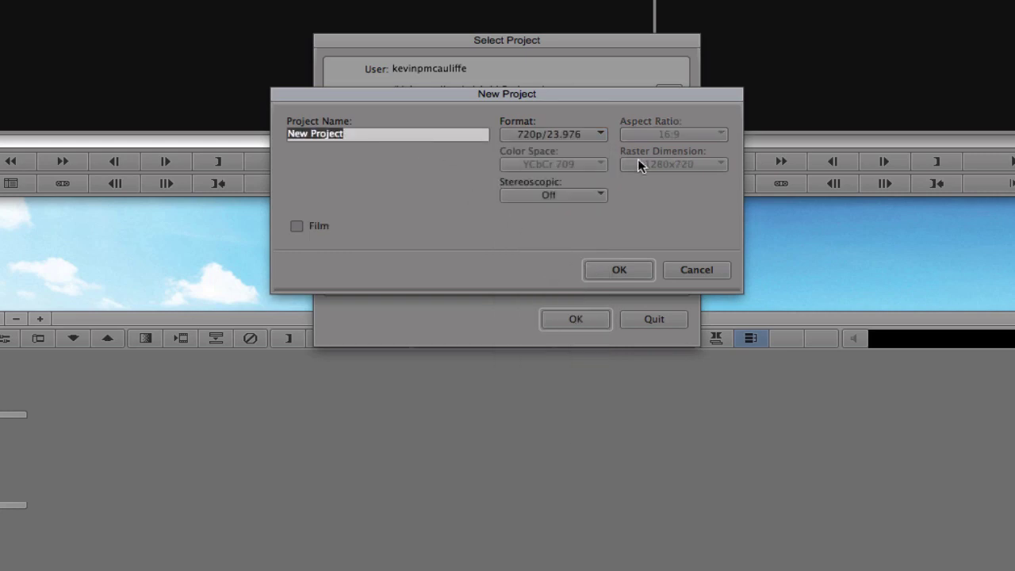
pyautogui.write('Learn ')
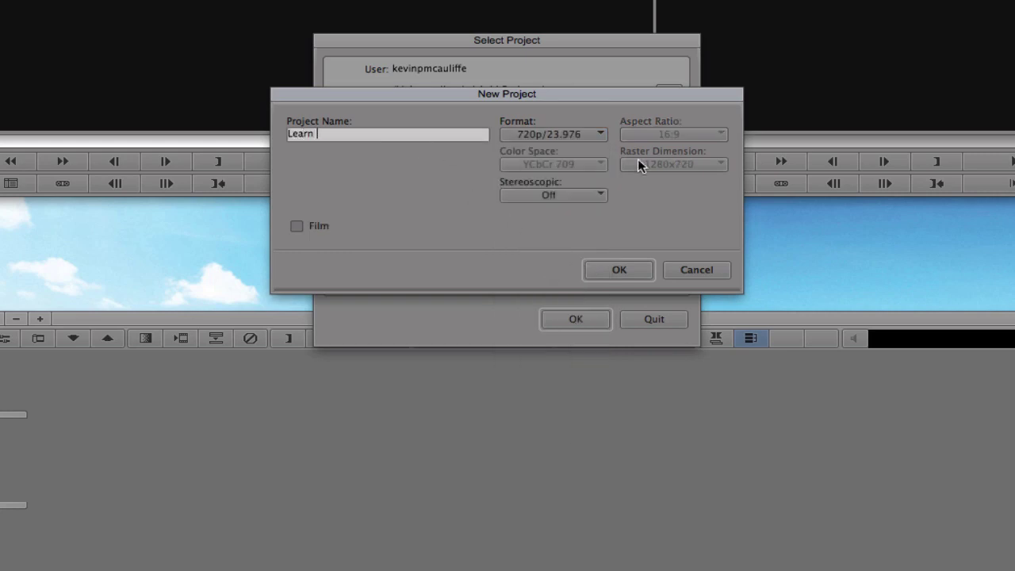
pyautogui.write('Media Composer')
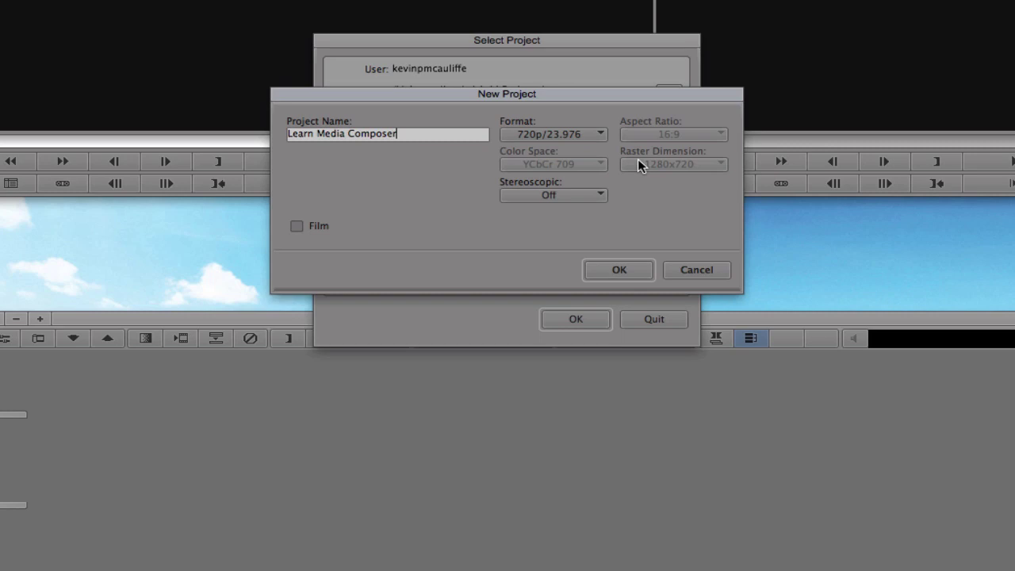
pyautogui.click(617, 269)
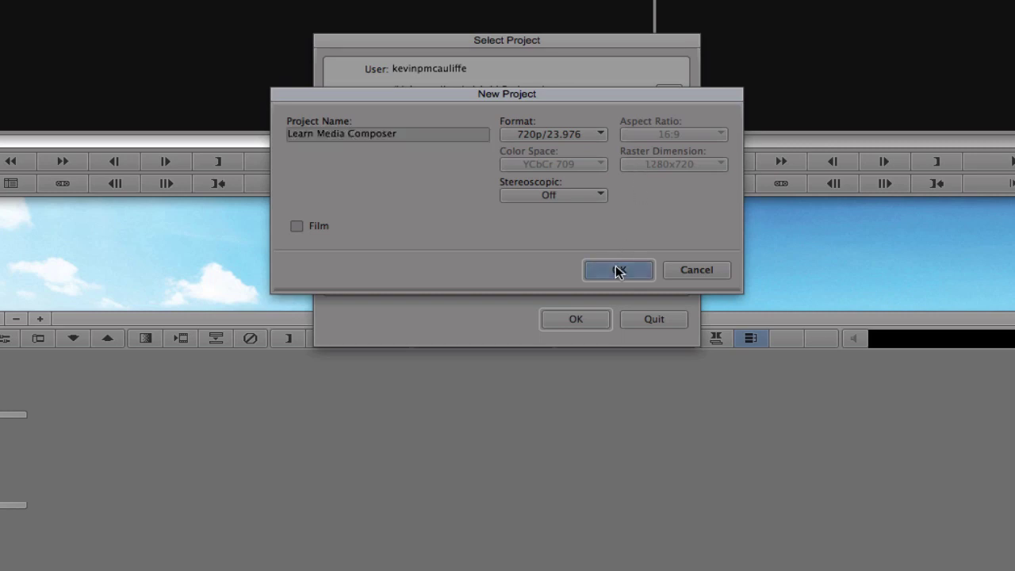
pyautogui.click(358, 240)
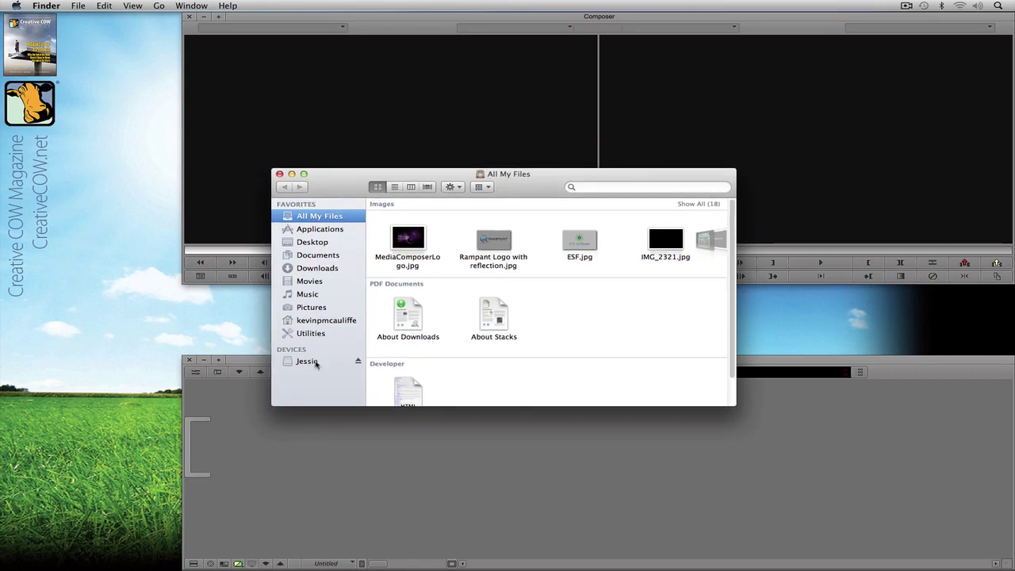
# In list view, open the external drive's Avid Projects and expand Learn Media Composer to confirm its files.
pyautogui.click(315, 363)
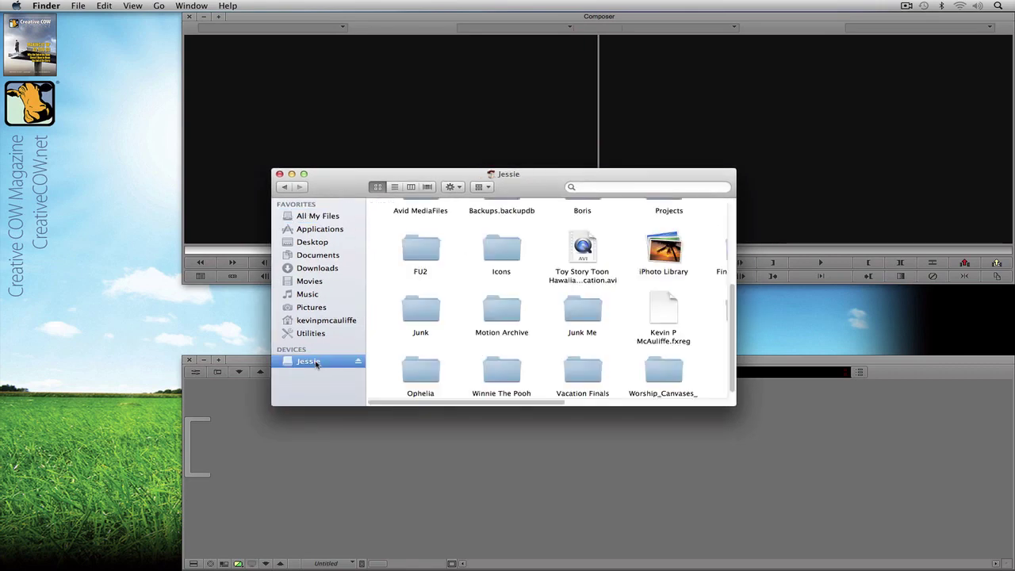
pyautogui.click(394, 187)
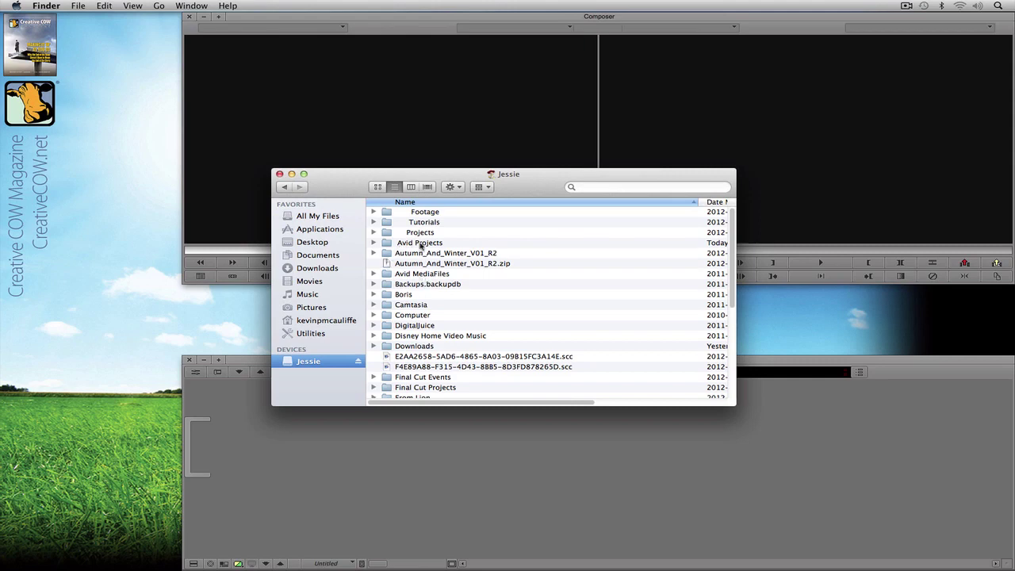
pyautogui.doubleClick(421, 245)
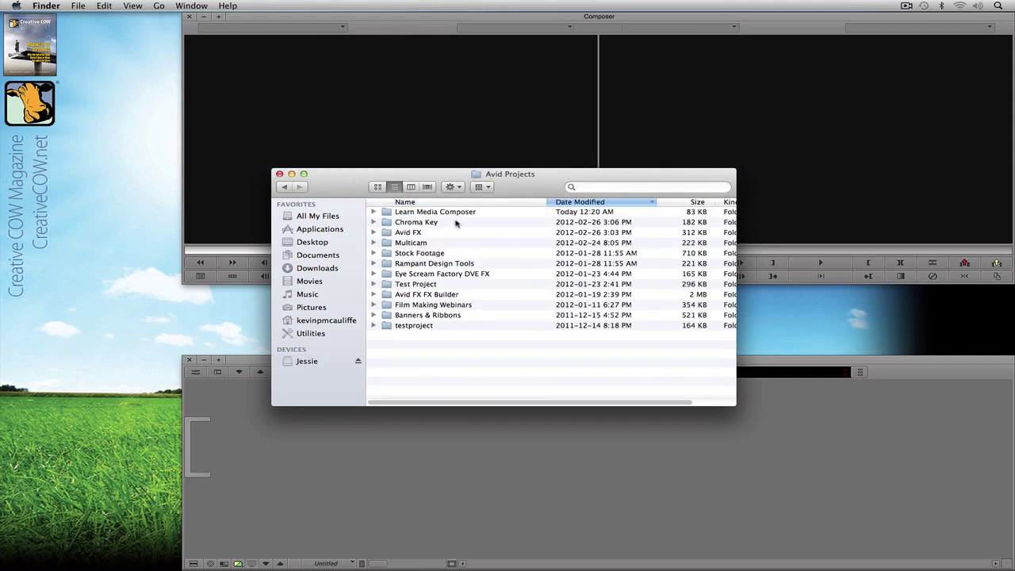
pyautogui.click(457, 212)
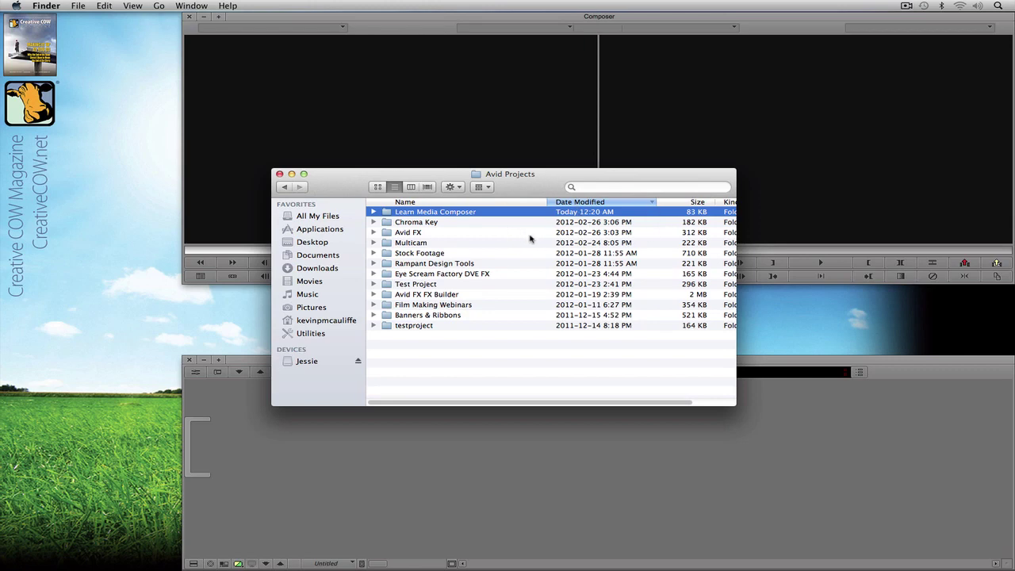
pyautogui.click(376, 213)
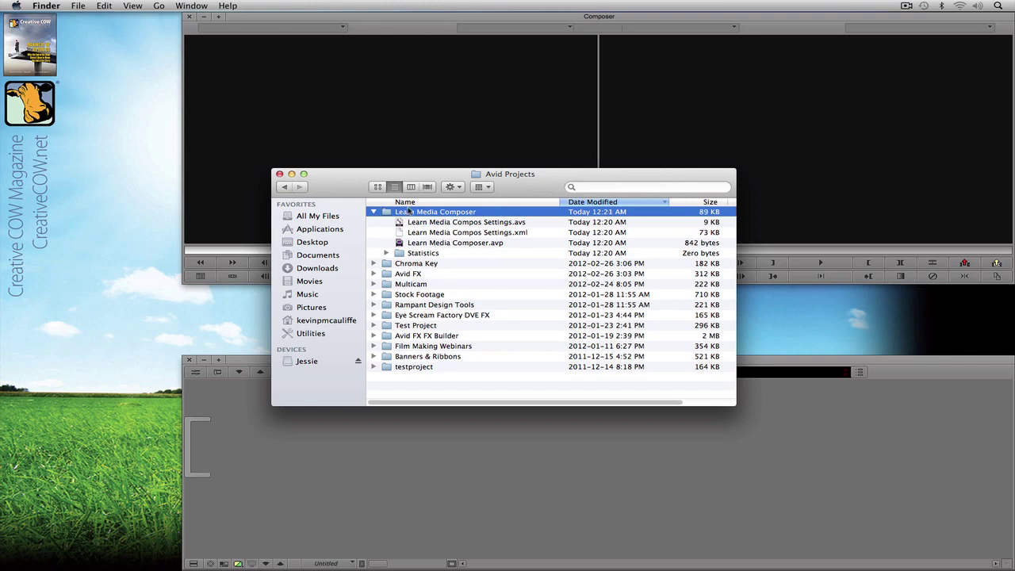
pyautogui.click(279, 175)
# Bring Avid Symphony's Select Project dialog back to the front.
pyautogui.click(483, 189)
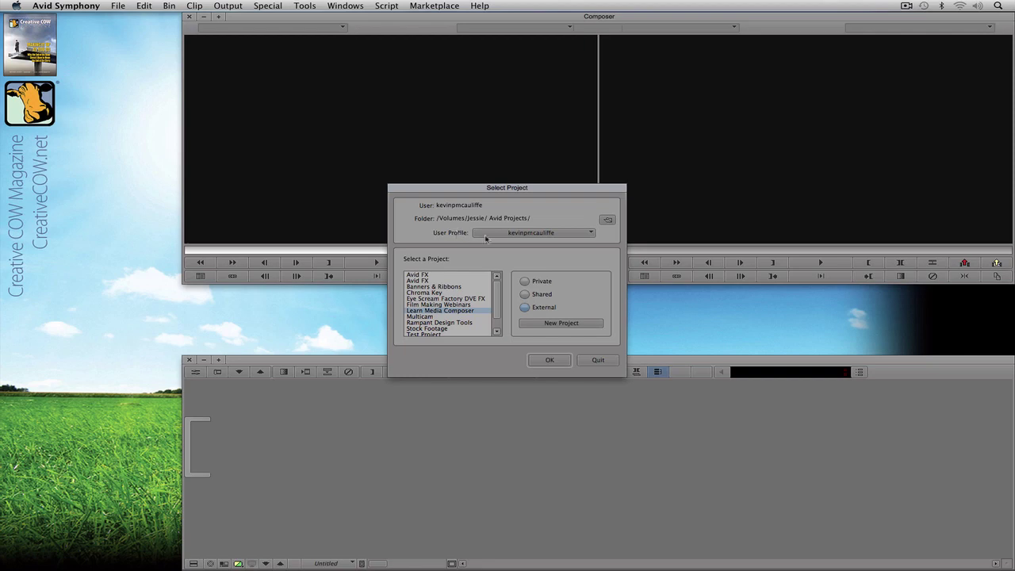
pyautogui.click(587, 234)
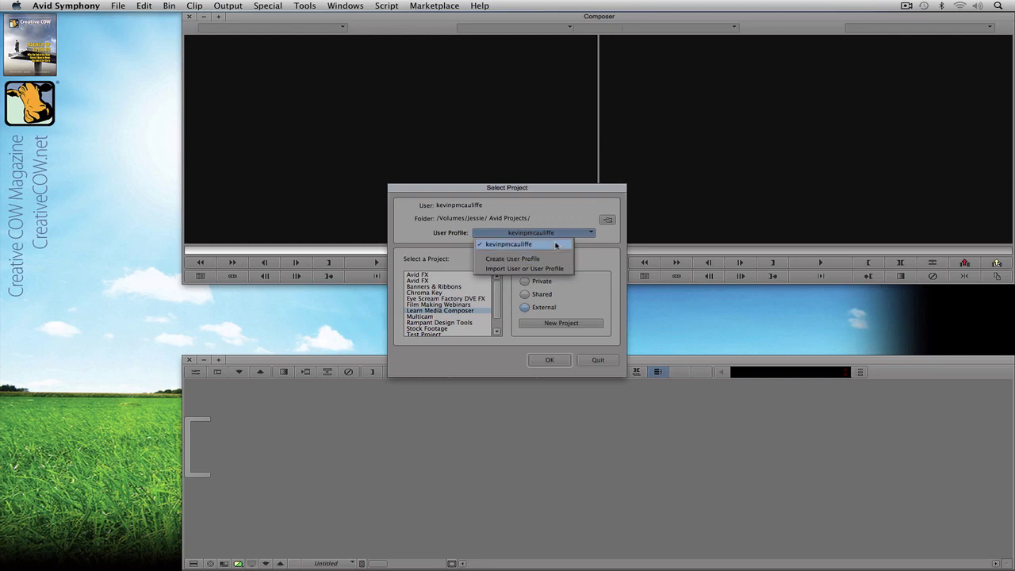
pyautogui.click(556, 245)
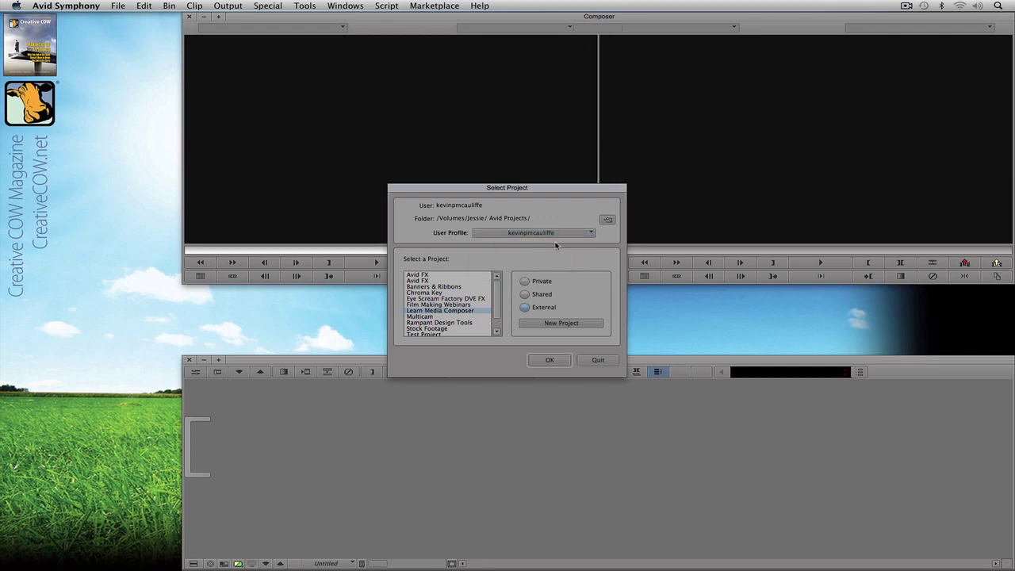